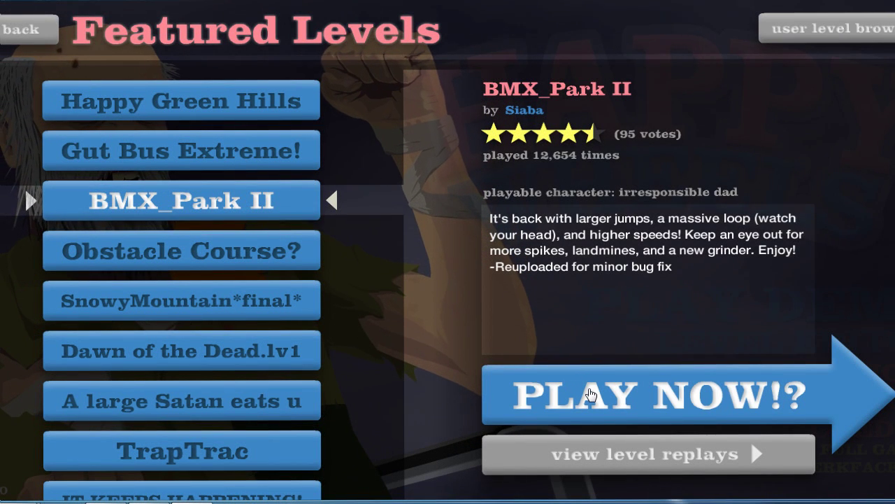
Start BMX_Park II and ride over the halfpipe, platform, ramps and gap
left_click(591, 396)
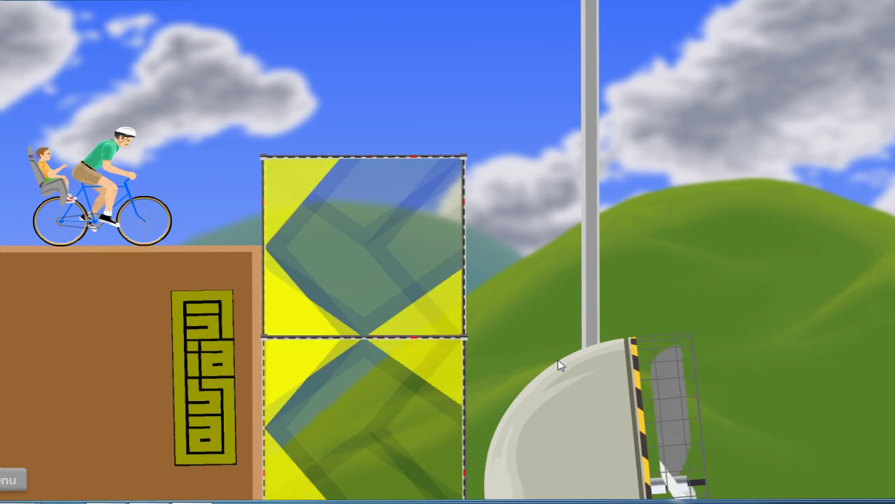
key("Up")
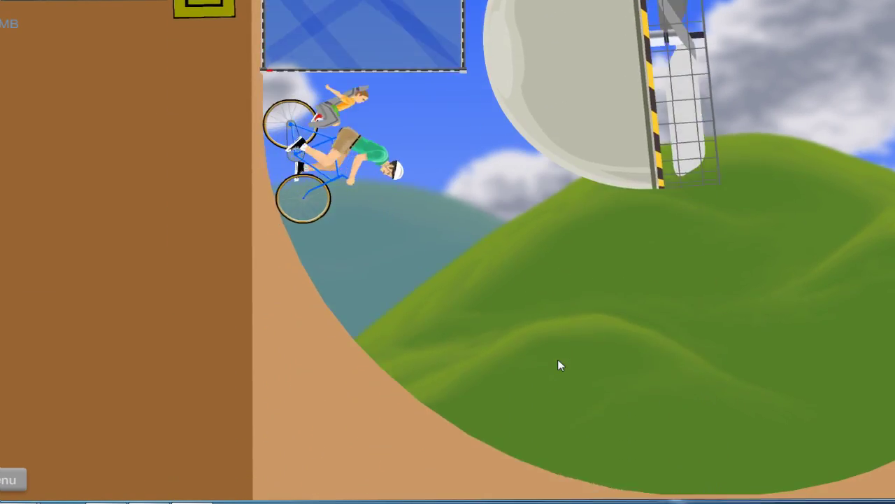
key("Up")
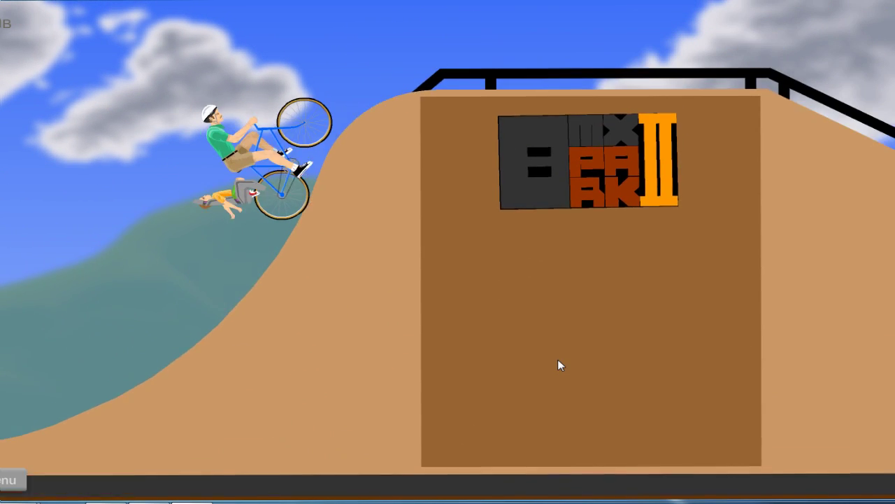
key("Up")
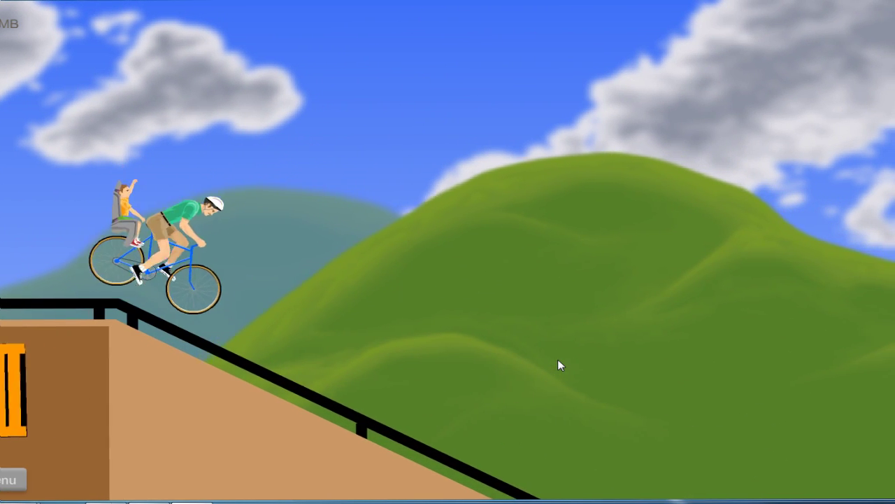
key("Up")
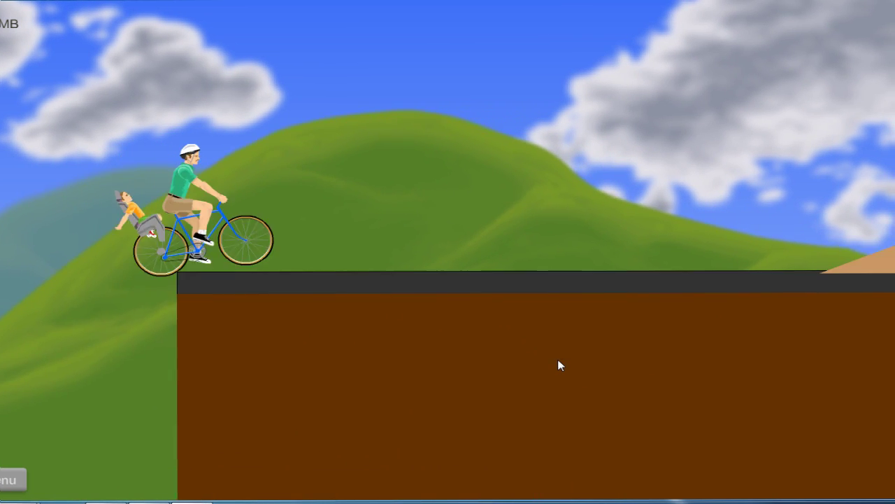
key("Up")
key("Up")
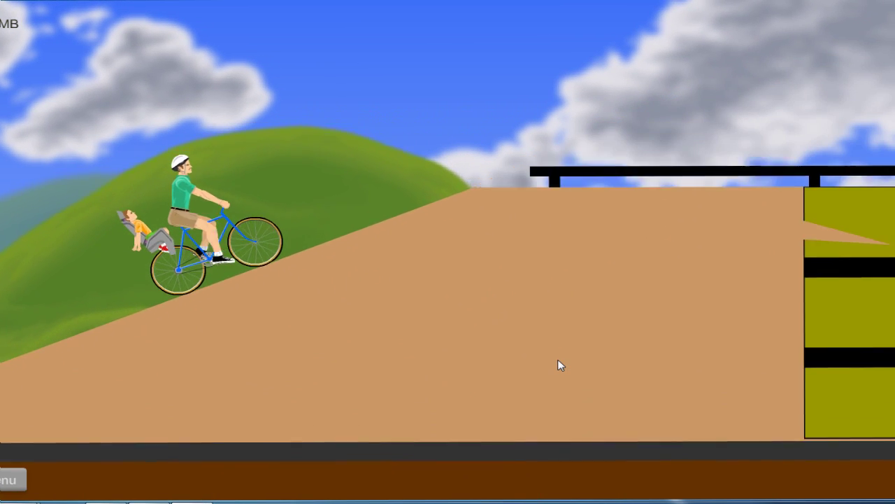
Recover from the flip, then ride the boost slope, loop and spiked slope to the finish
key("Up")
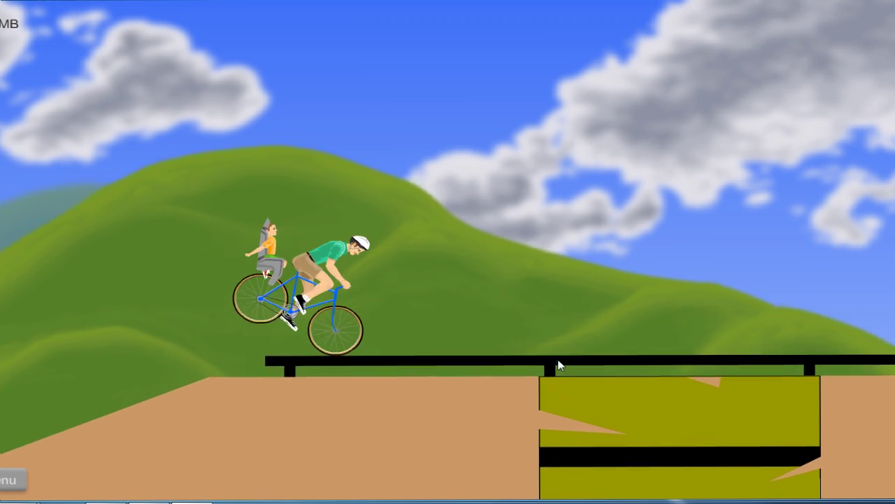
key("Up")
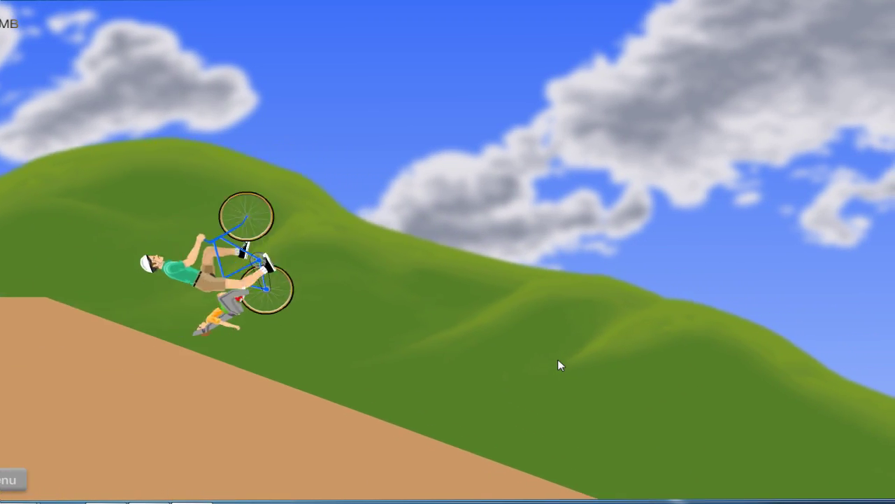
key("Up")
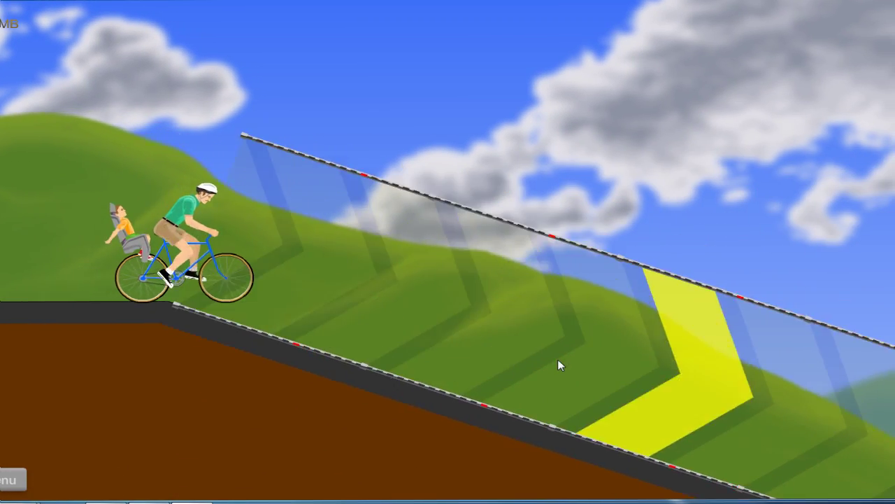
key("Up")
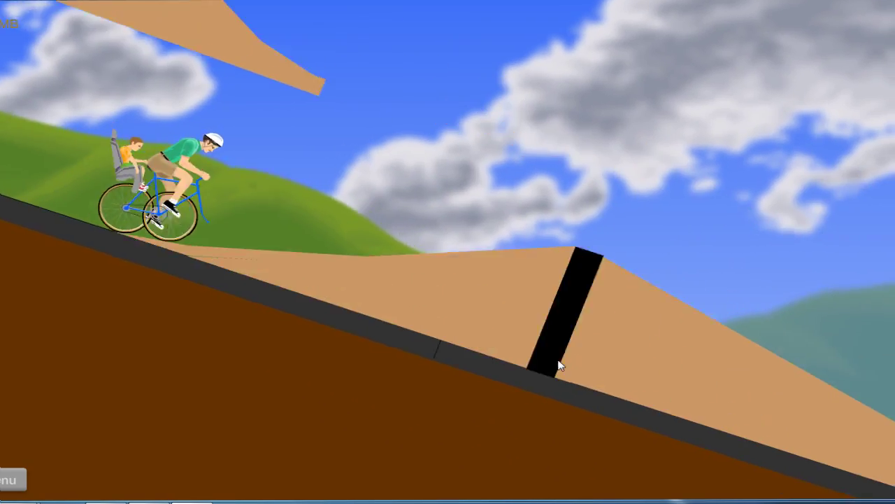
key("Up")
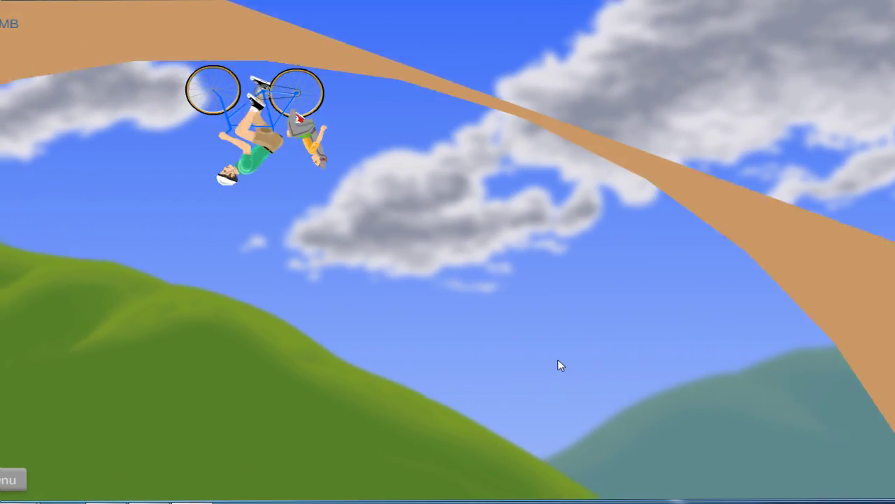
key("Up")
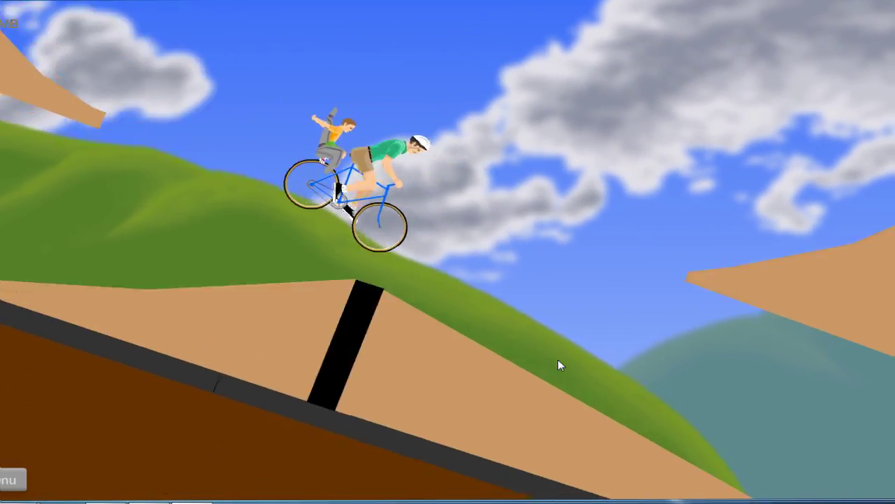
key("Up")
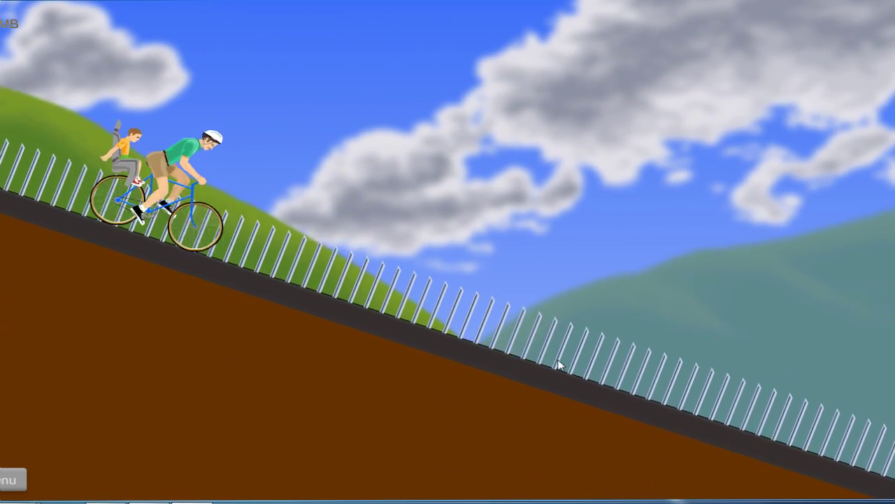
key("Up")
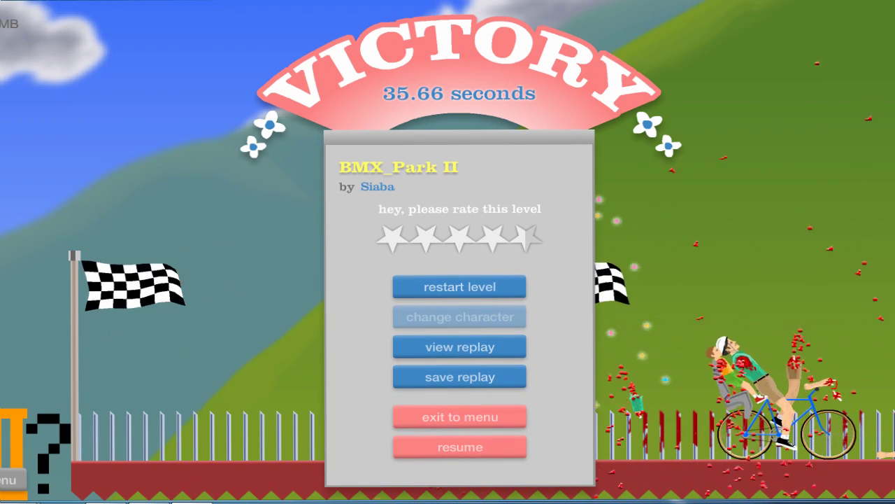
Leave the BMX_Park II victory screen and start SnowyMountain*final* from Featured Levels
left_click(492, 424)
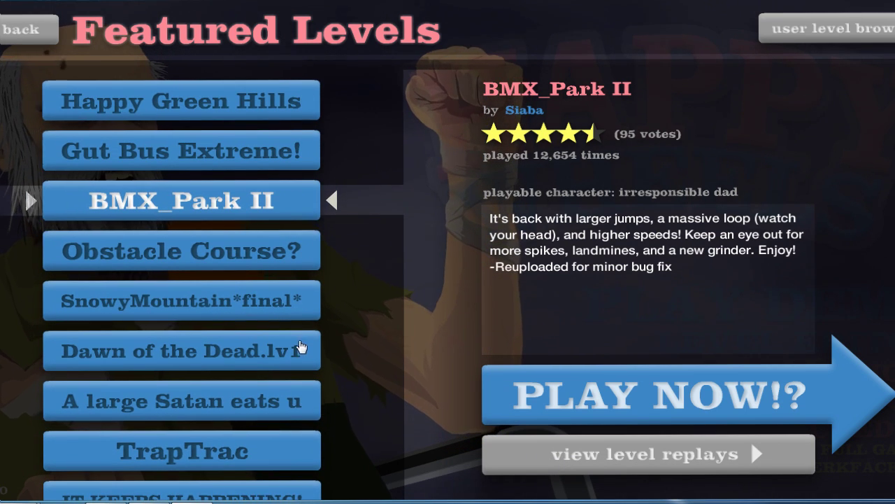
scroll(300, 347, "down", 2)
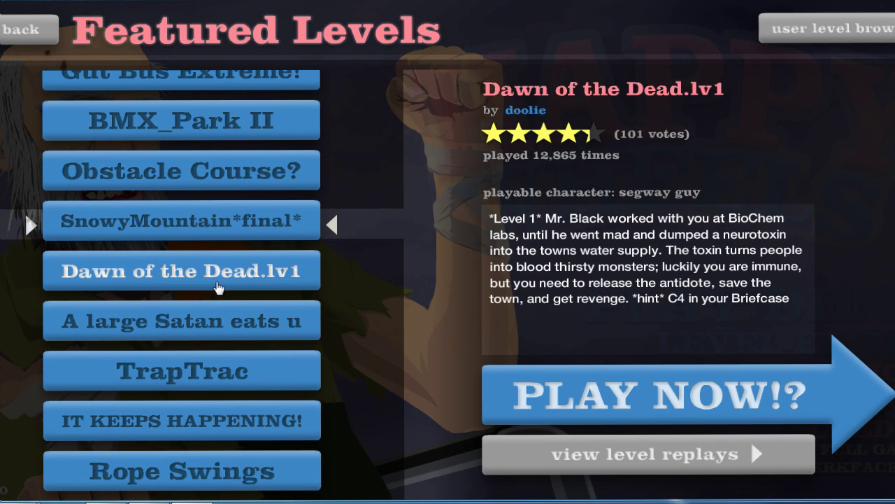
left_click(596, 399)
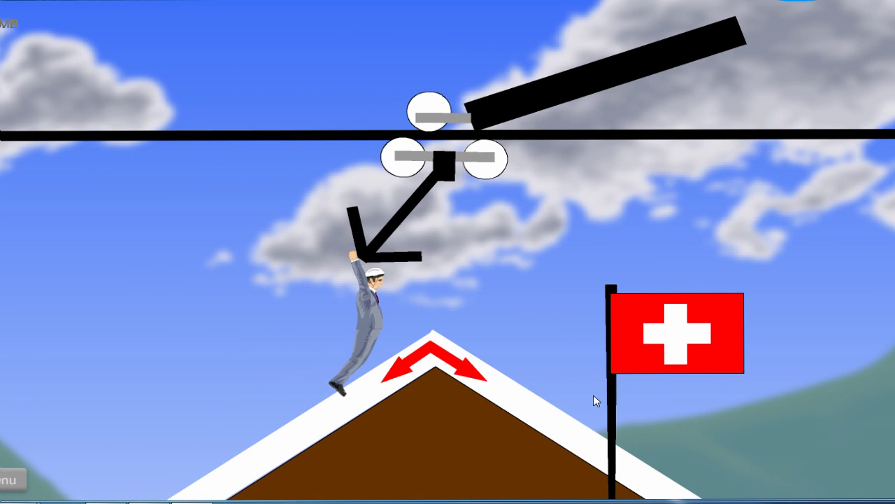
Drop from the zipline trolley onto the roof, then restart SnowyMountain*final* twice after crashes
key("z")
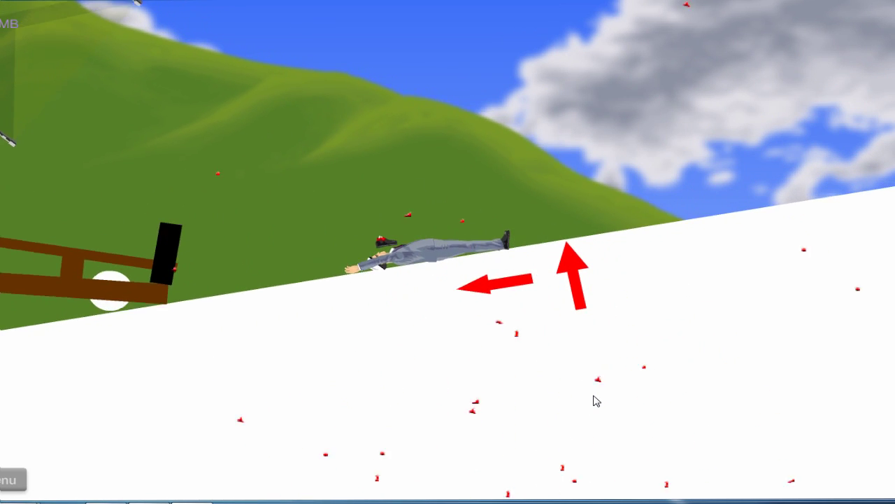
key("Return")
left_click(442, 244)
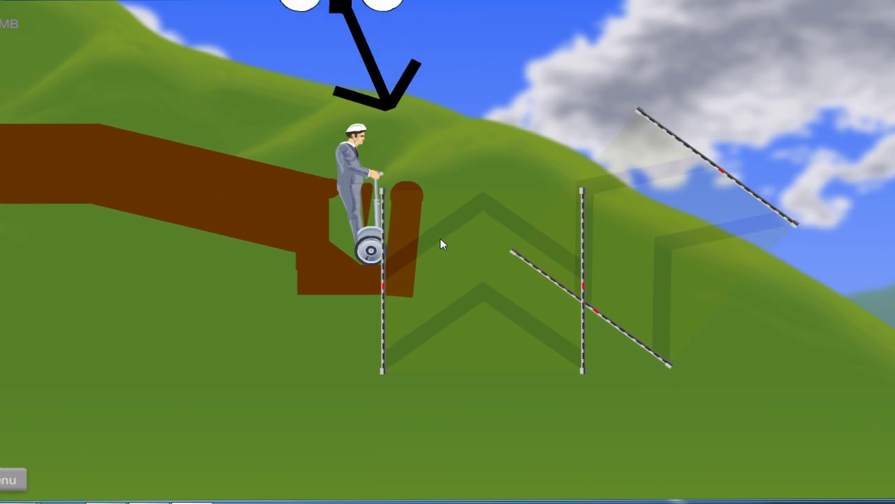
key("Return")
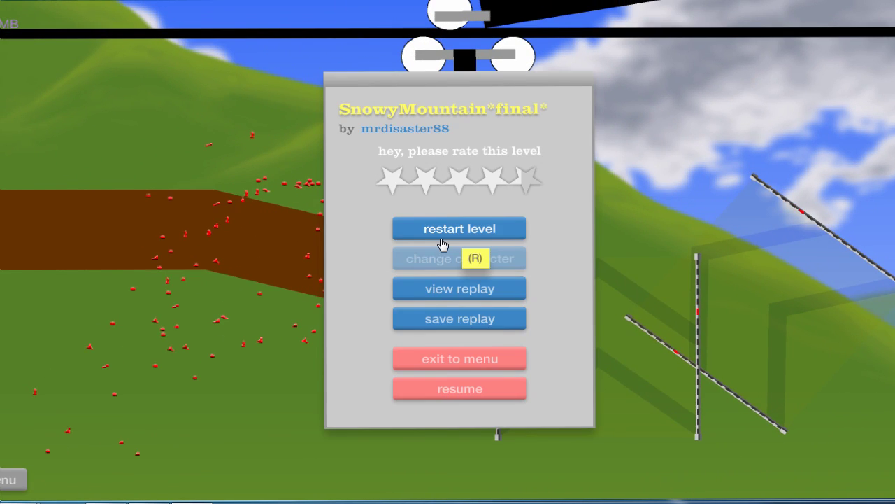
left_click(441, 240)
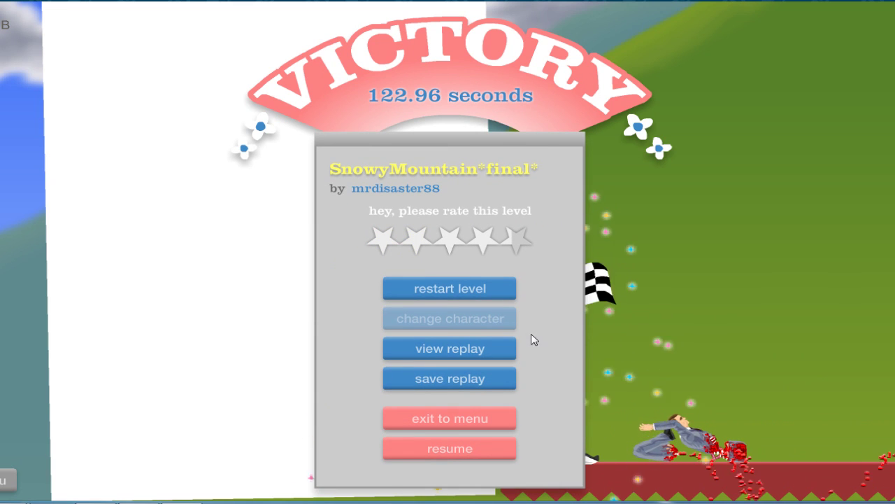
Leave the victory screen and start IT KEEPS HAPPENING! to reach character selection
left_click(488, 424)
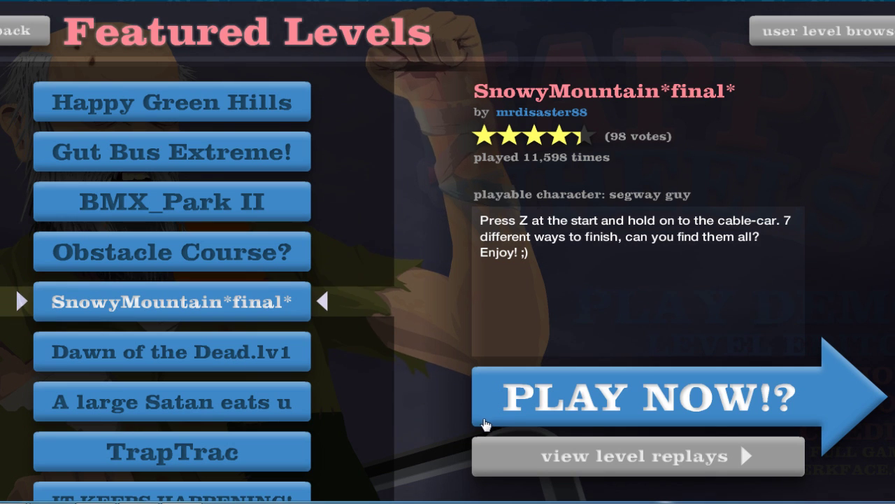
scroll(314, 417, "down", 2)
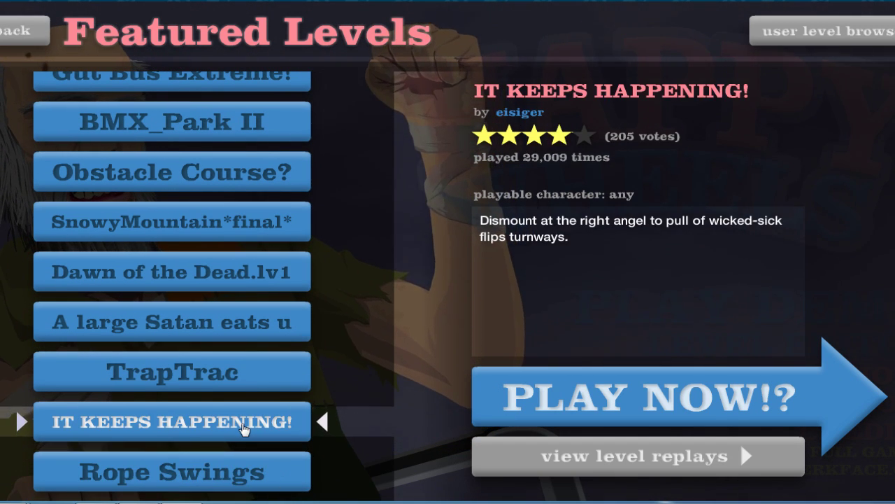
left_click(583, 418)
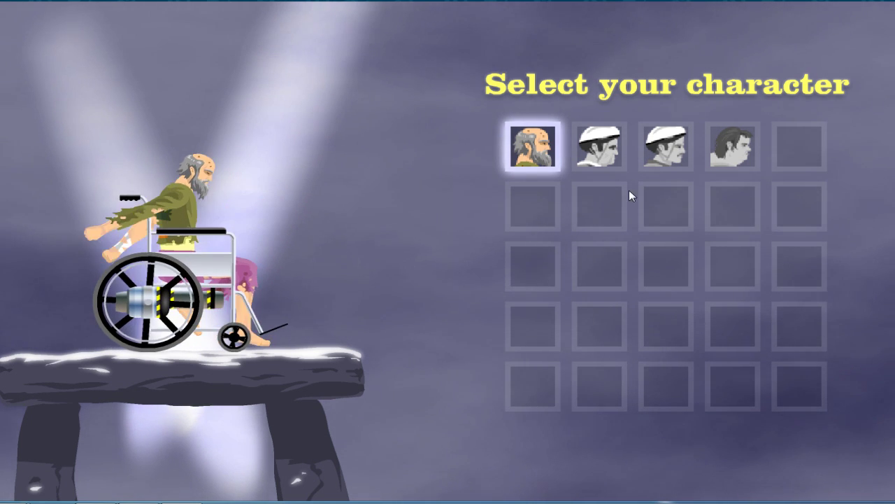
Start as the Segway rider and roll down the staircase, leaning backward
left_click(591, 144)
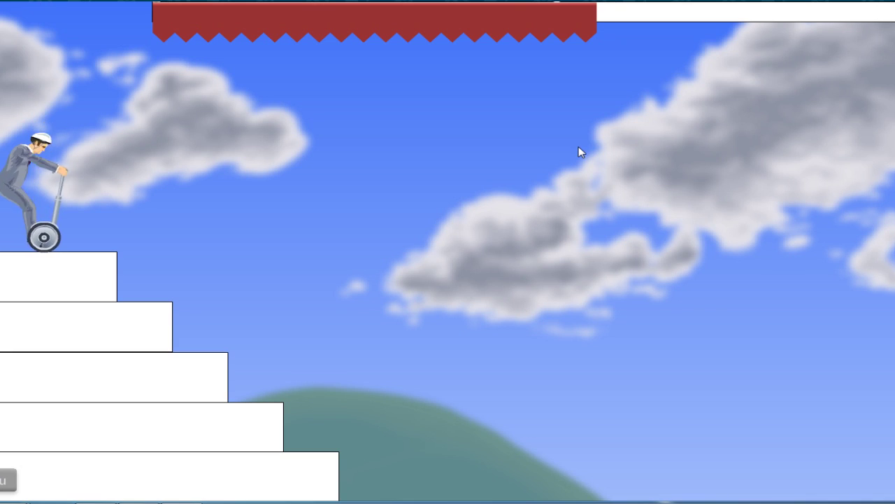
key("space")
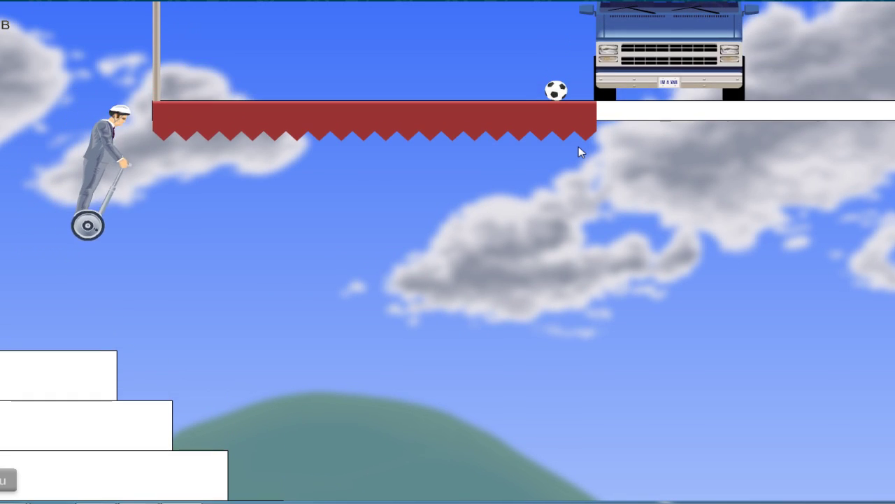
key("Up")
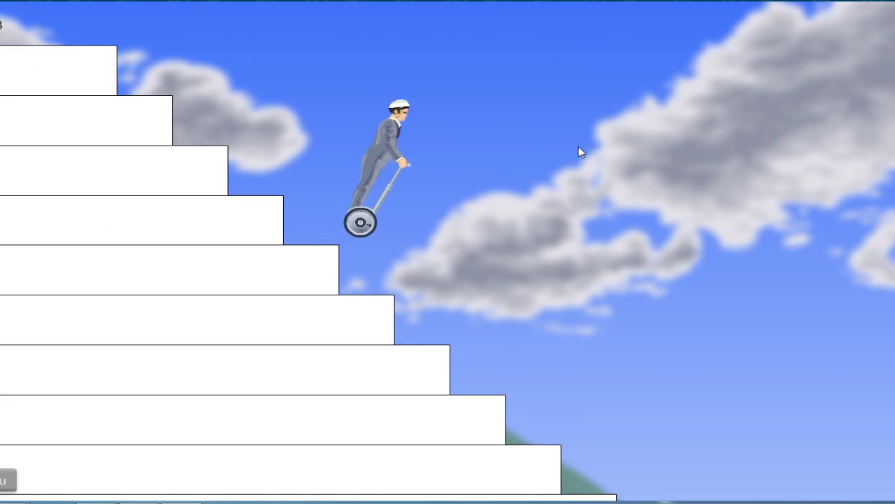
key("Up")
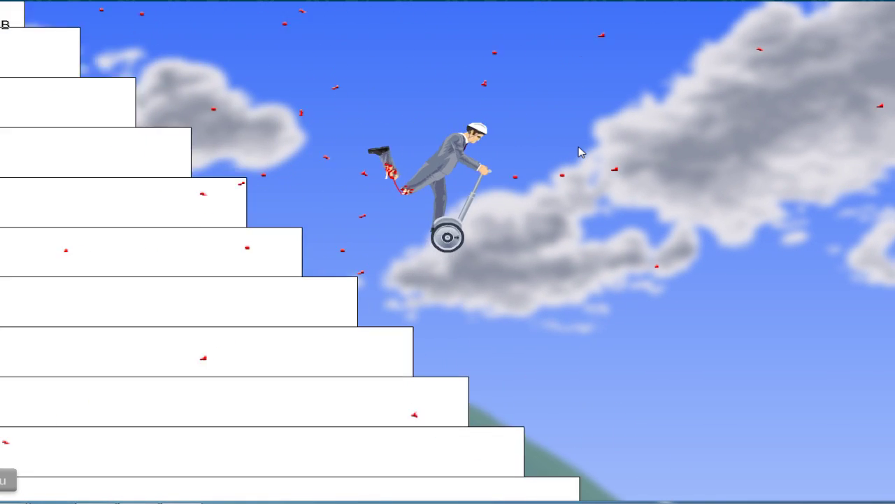
key("Left")
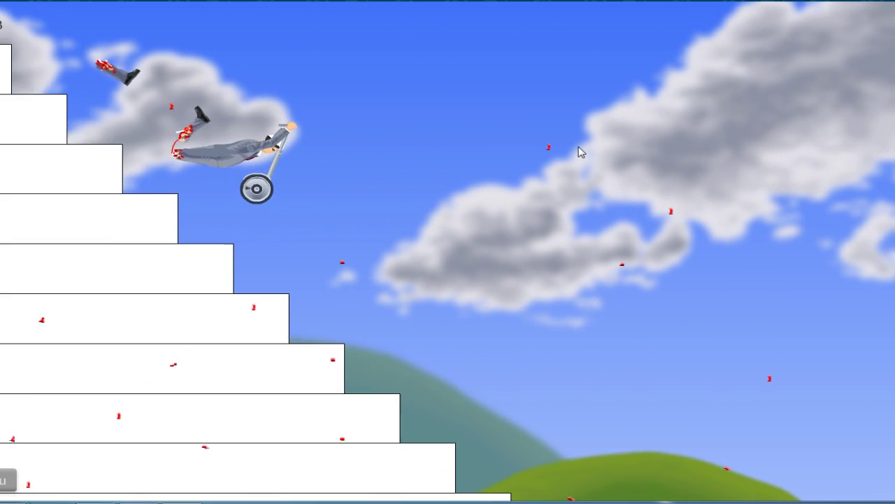
Restart the level twice, then pause and return to character selection
key("Return")
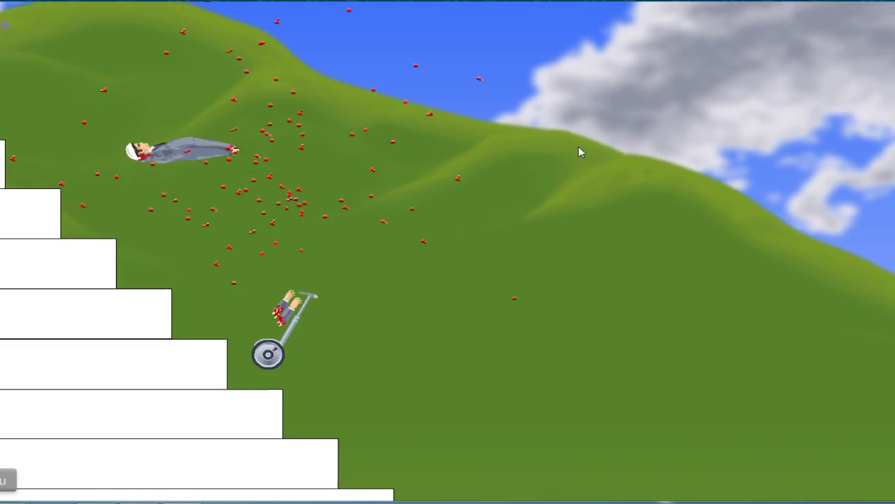
key("Return")
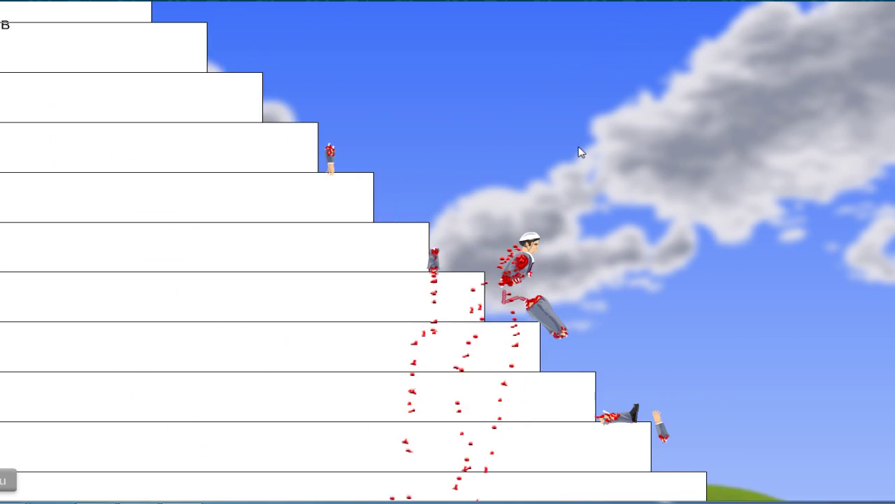
key("Escape")
left_click(494, 258)
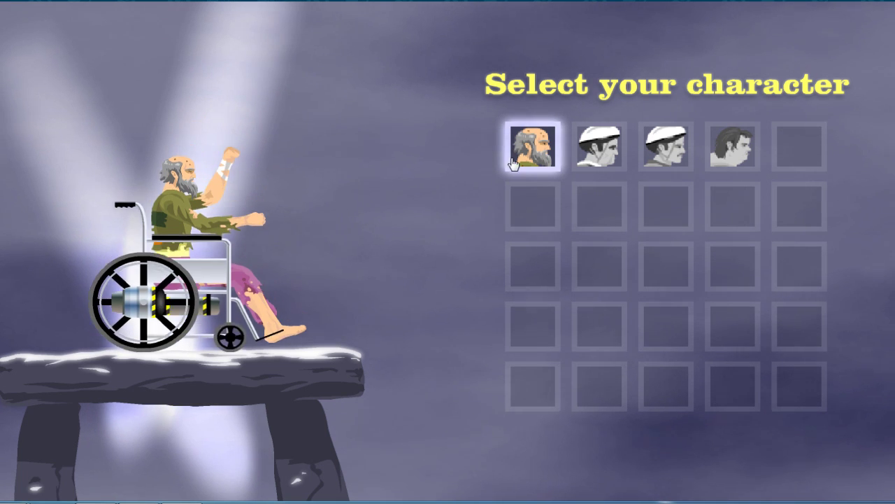
Start as the cyclist with a child, pedal forward, then restart after crashing
left_click(600, 147)
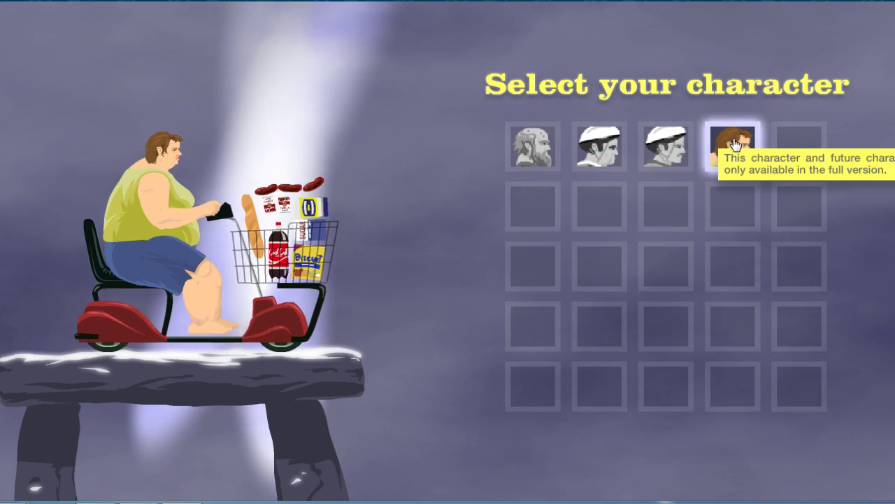
mouse_move(731, 147)
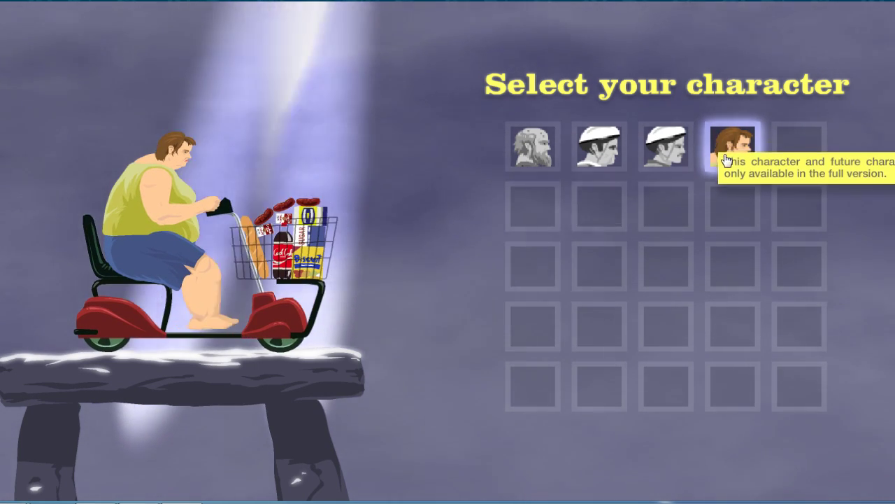
left_click(664, 154)
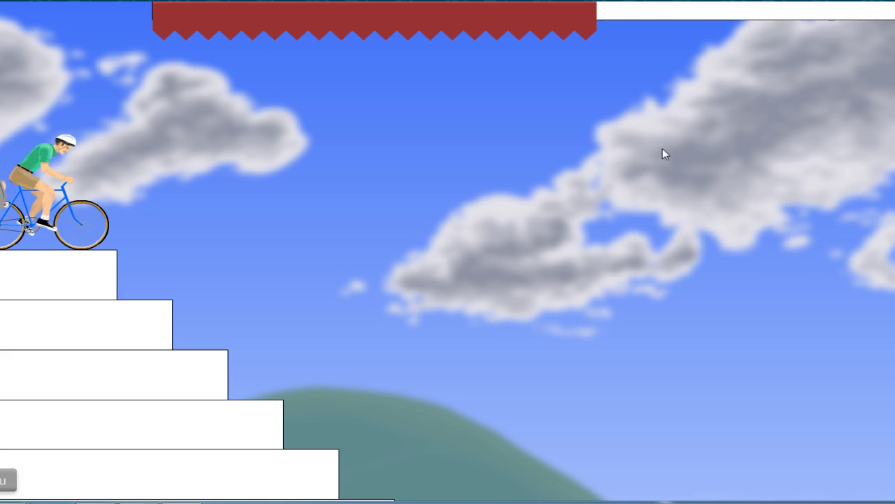
key("Up")
key("Up")
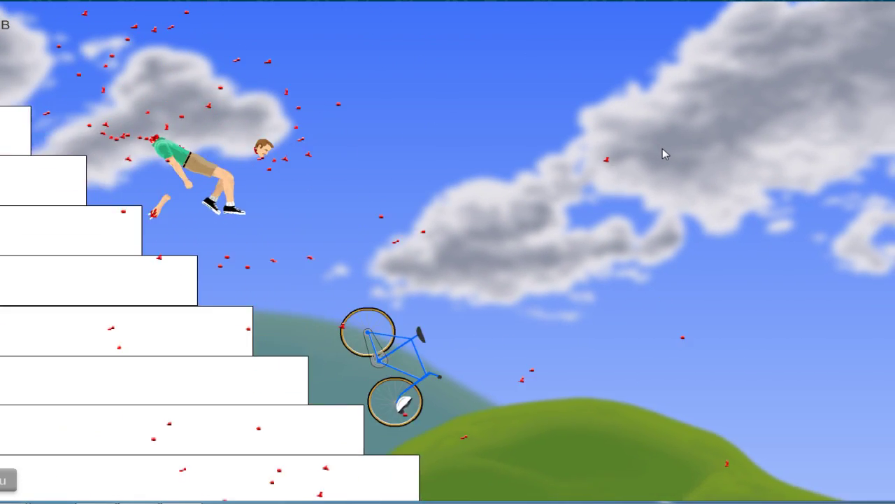
key("Return")
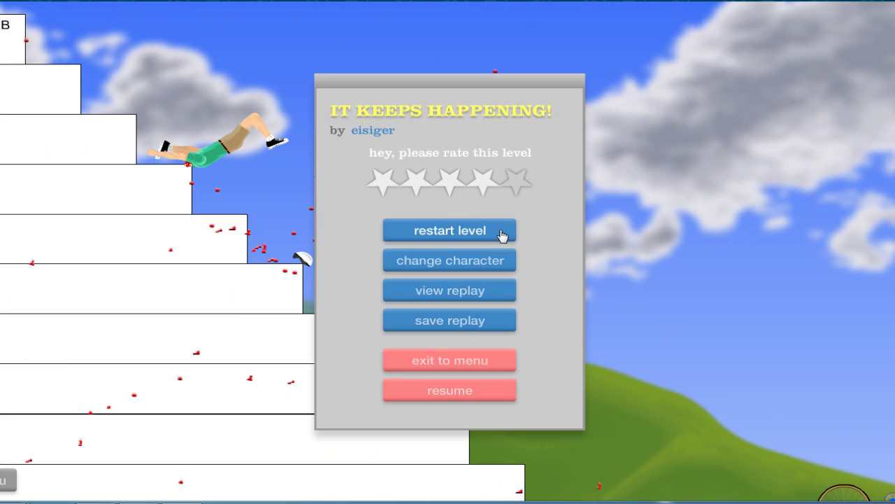
left_click(501, 235)
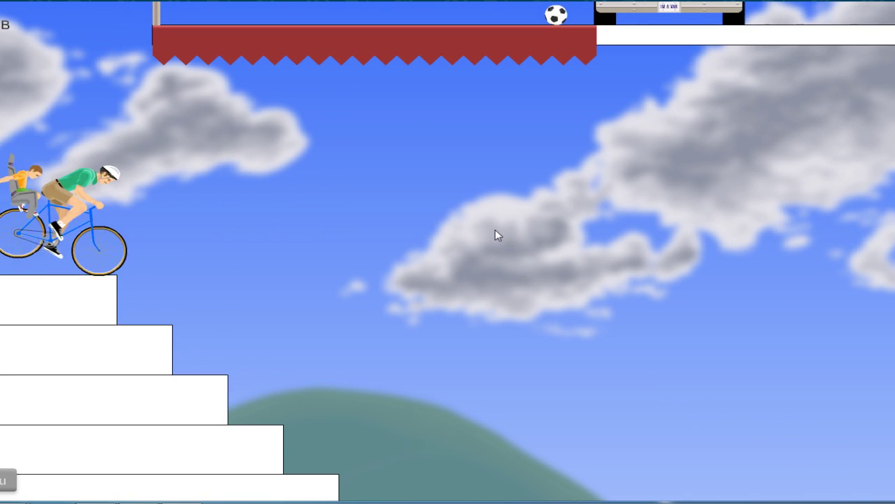
Ride down the stairs, pause and resume, then restart after another crash
key("Up")
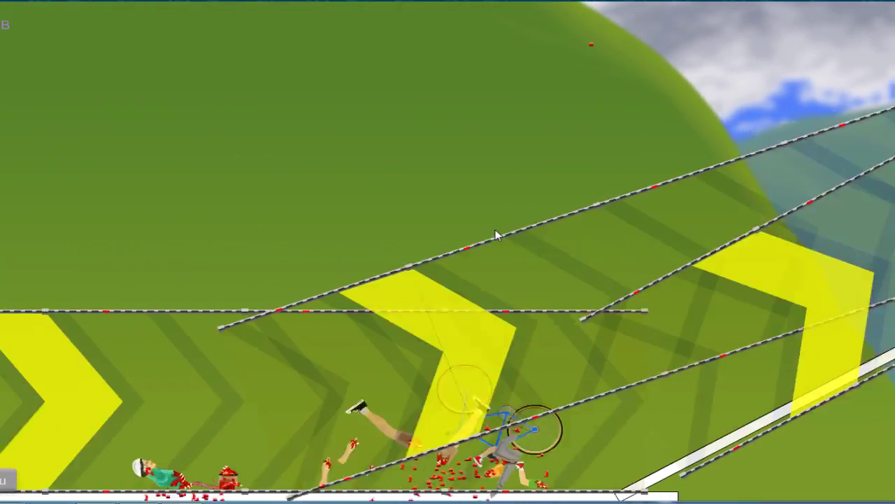
key("Return")
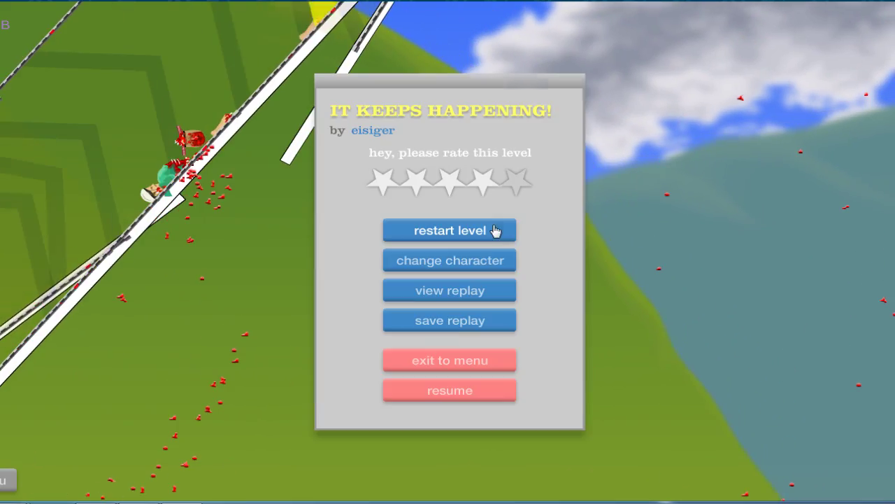
key("Return")
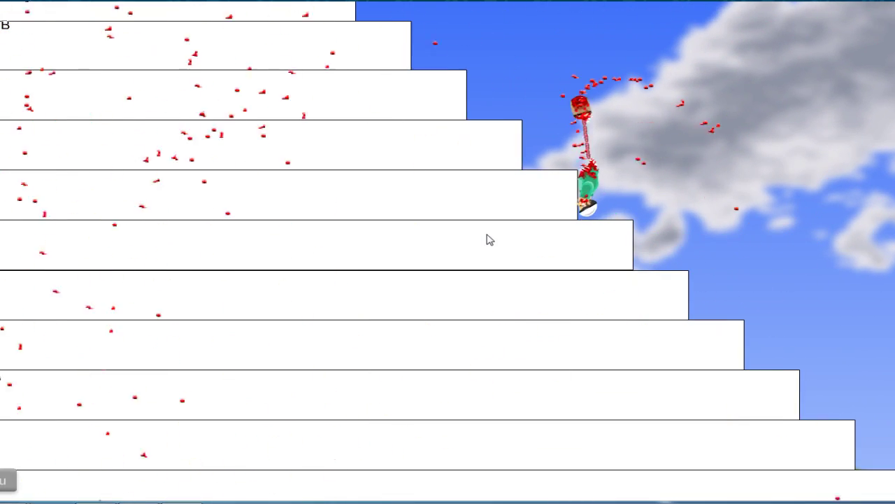
key("Return")
left_click(488, 238)
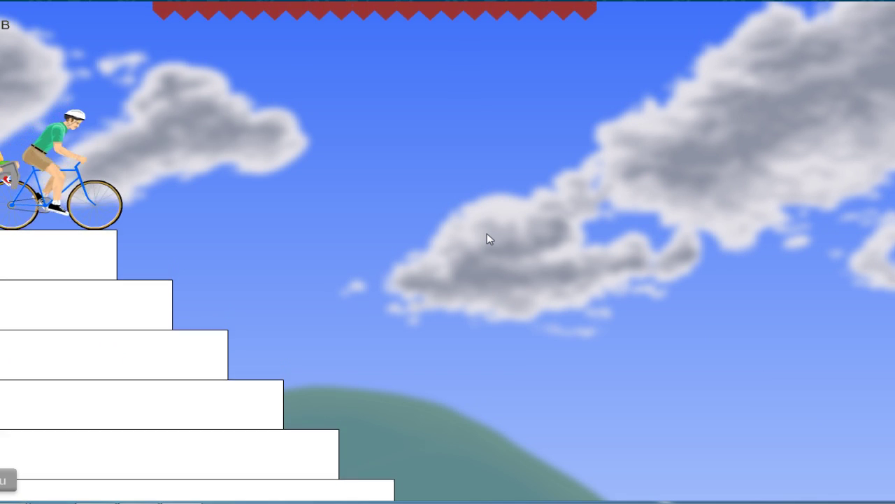
Ride the staircase again, restart once more, then leave for the Featured Levels list
key("Up")
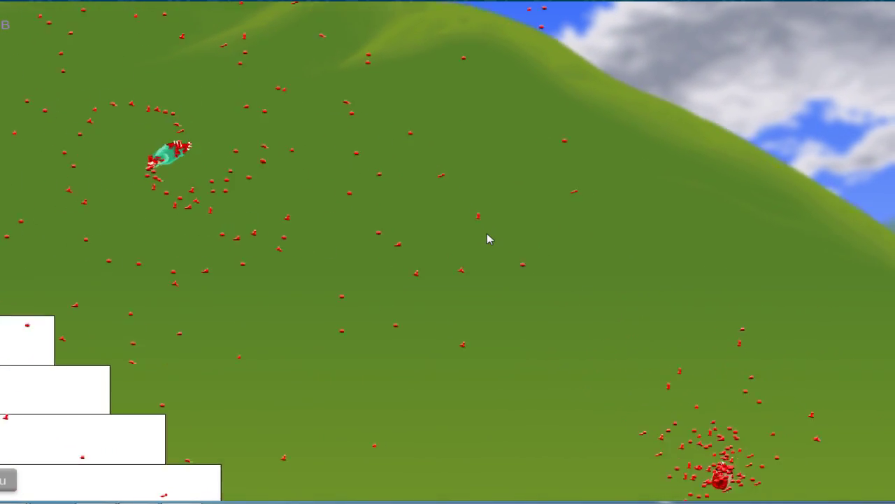
key("Escape")
left_click(488, 239)
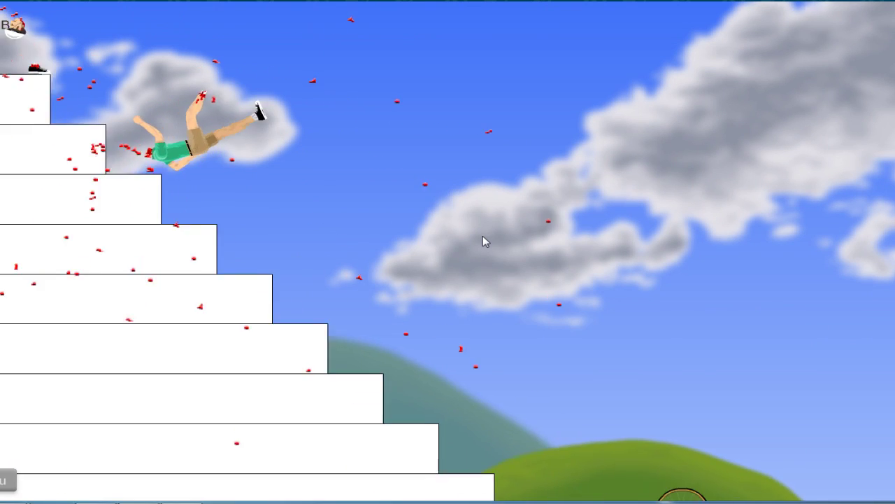
key("Escape")
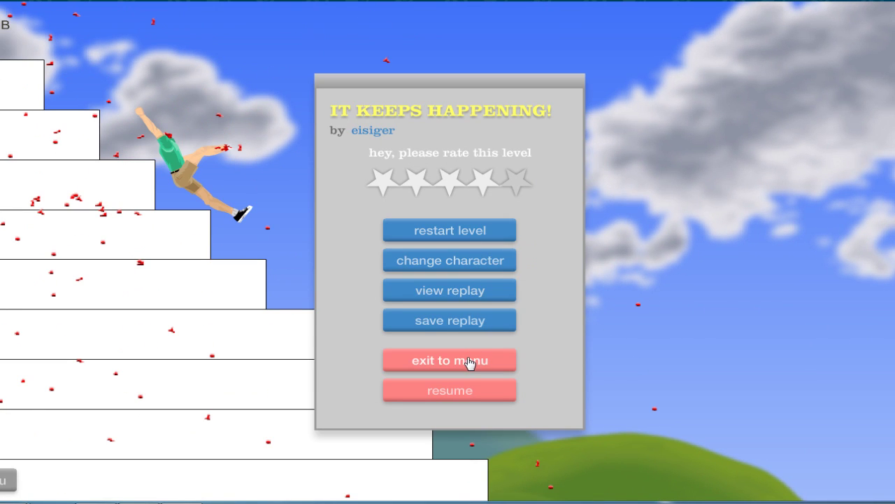
left_click(470, 363)
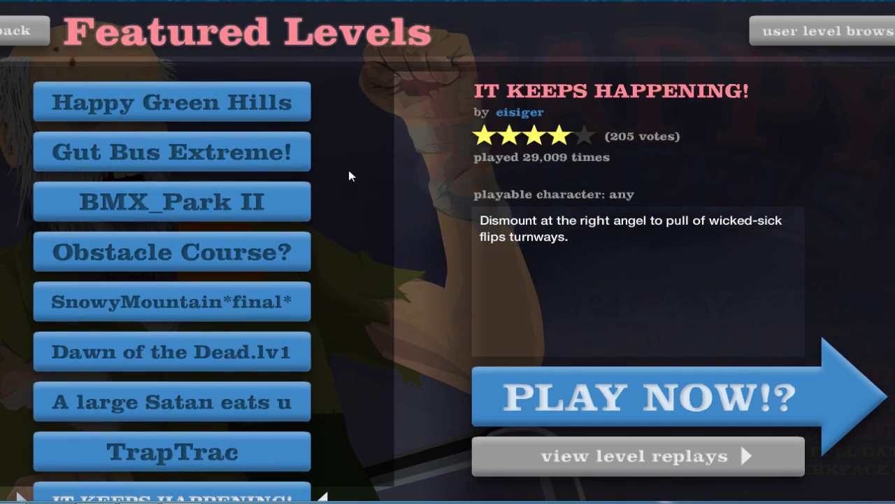
Dismiss the user-levels demo notice, then start Obstacle Course? as the child-seat cyclist
left_click(851, 40)
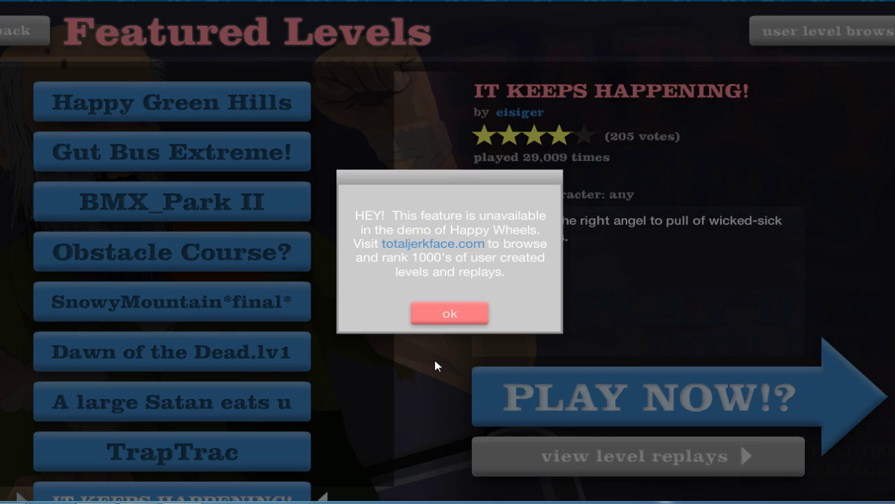
left_click(442, 316)
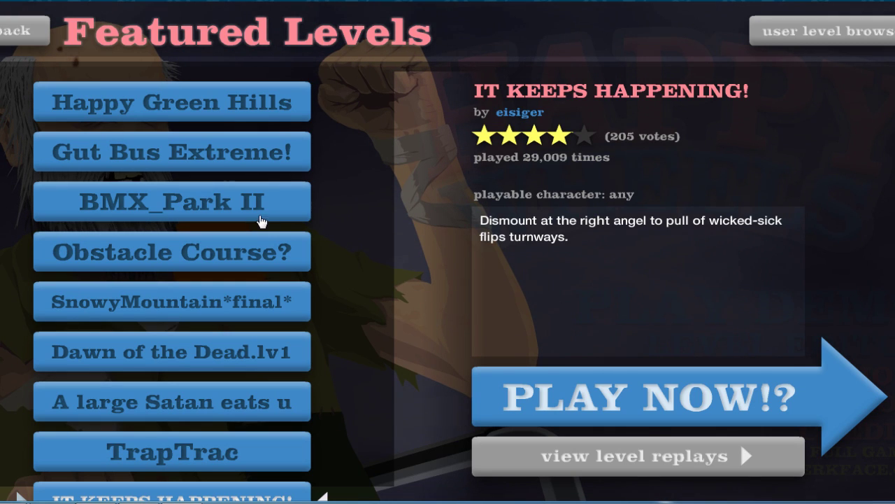
left_click(243, 257)
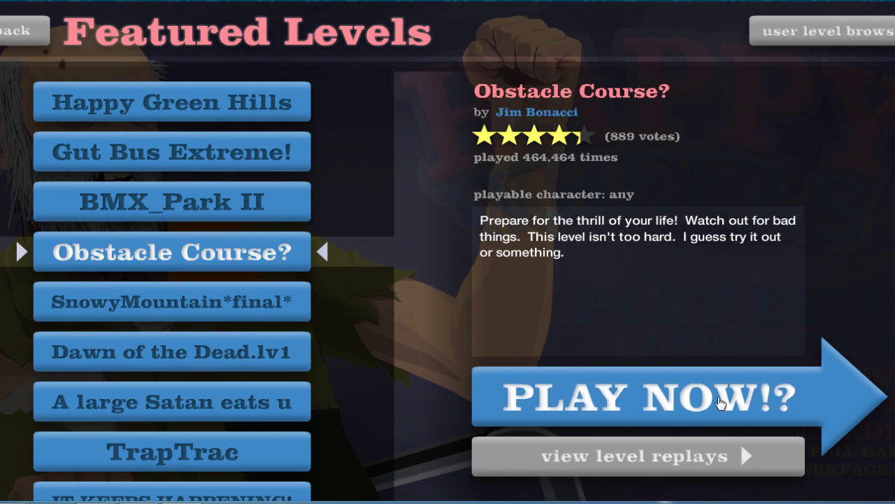
left_click(720, 402)
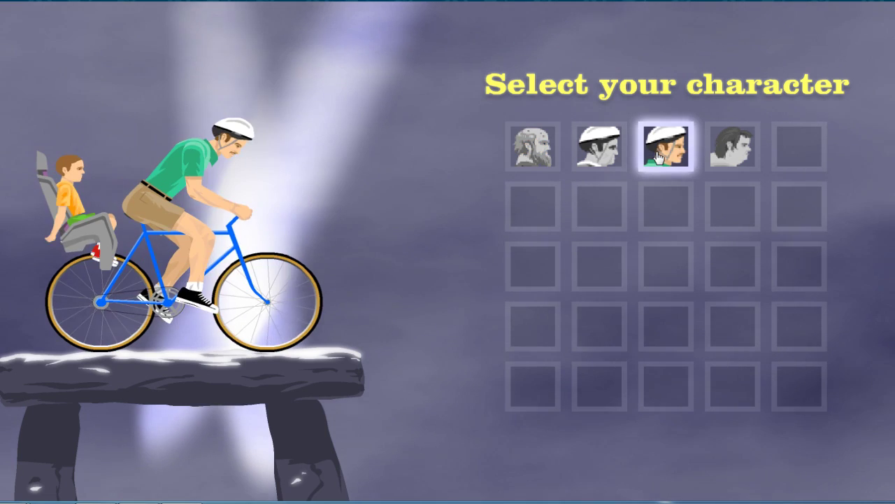
left_click(657, 157)
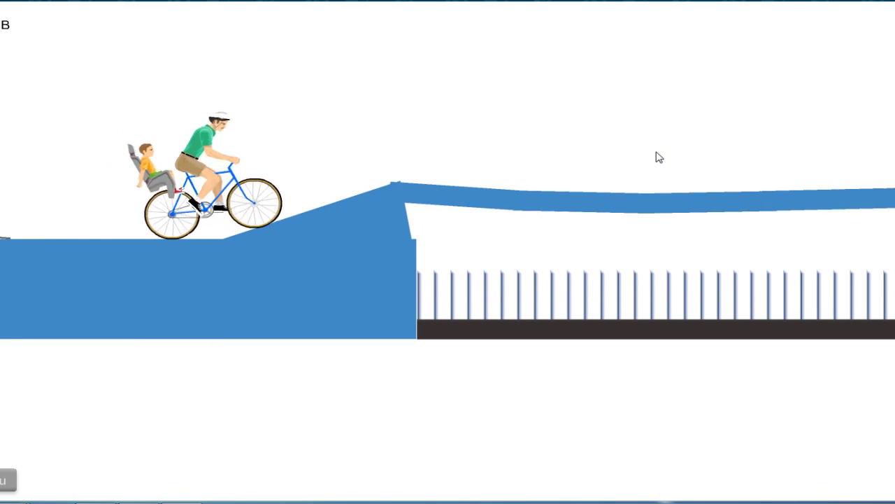
key("Up")
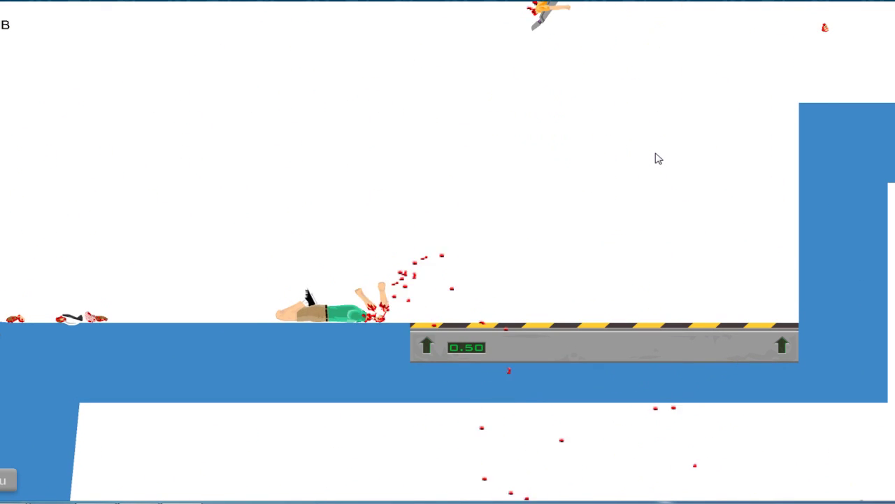
Restart Obstacle Course? after the lift crash, then clear the spike pit and boost wall
key("Escape")
left_click(472, 238)
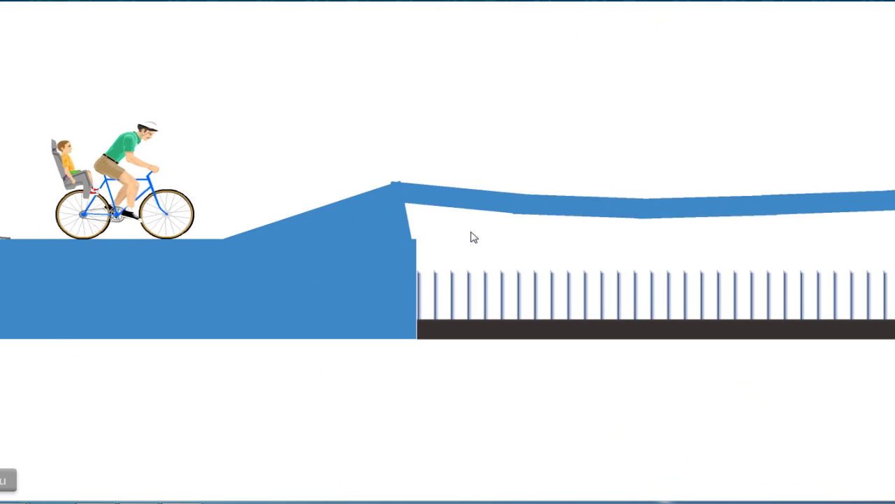
key("Up")
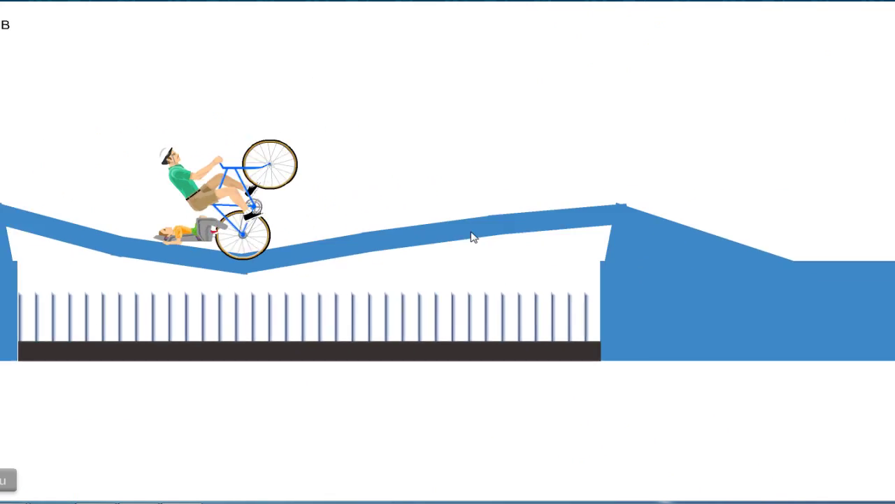
key("Up")
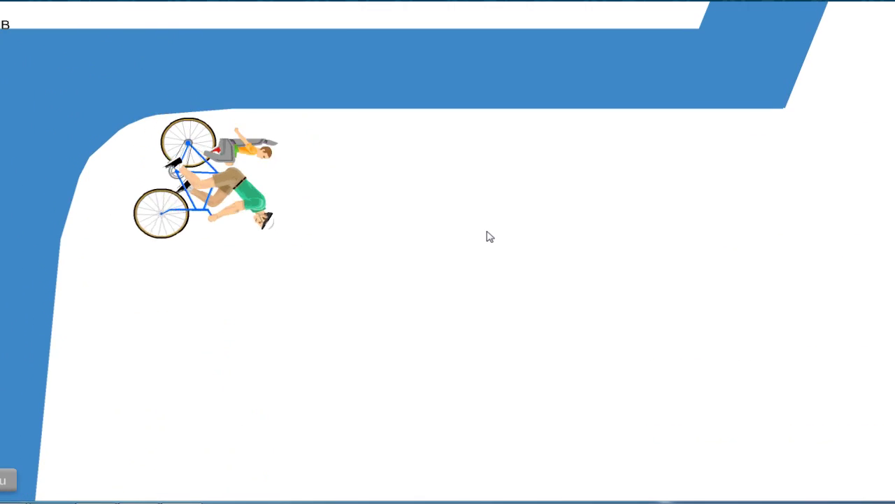
key("Up")
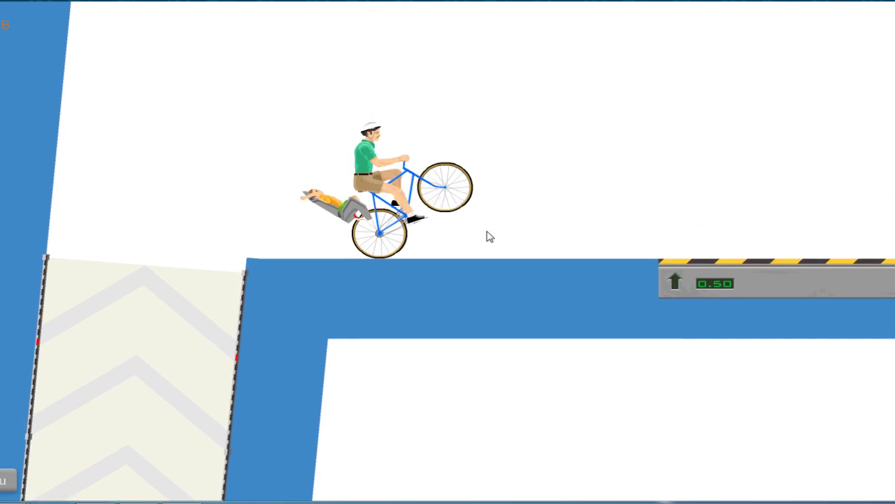
Ride the boost pad and ledge, land upright, and climb the stairs
key("Up")
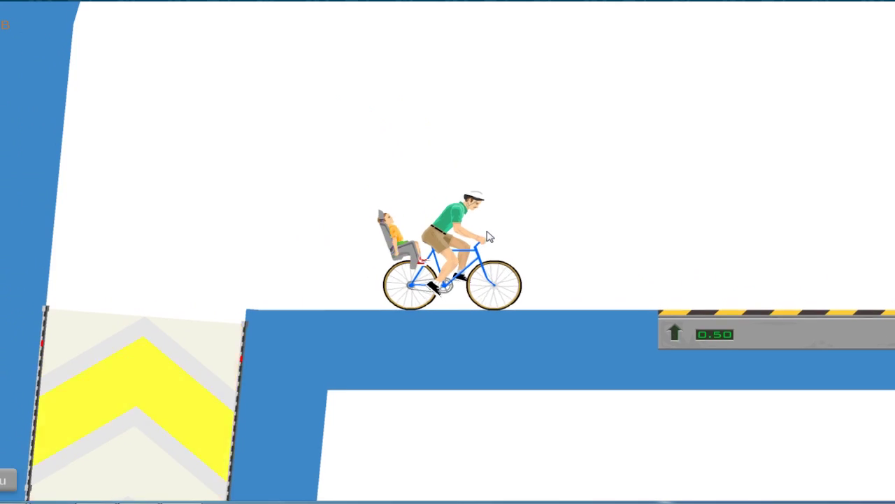
key("Up")
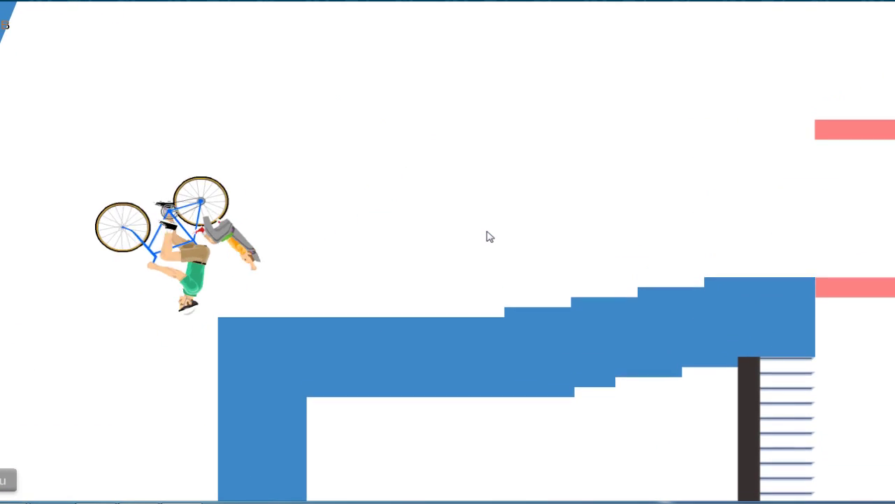
key("Up")
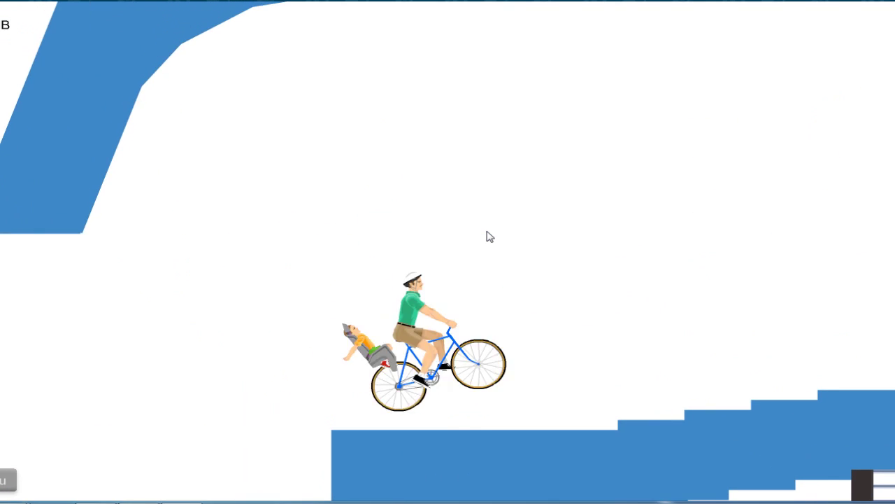
key("Up")
key("Up")
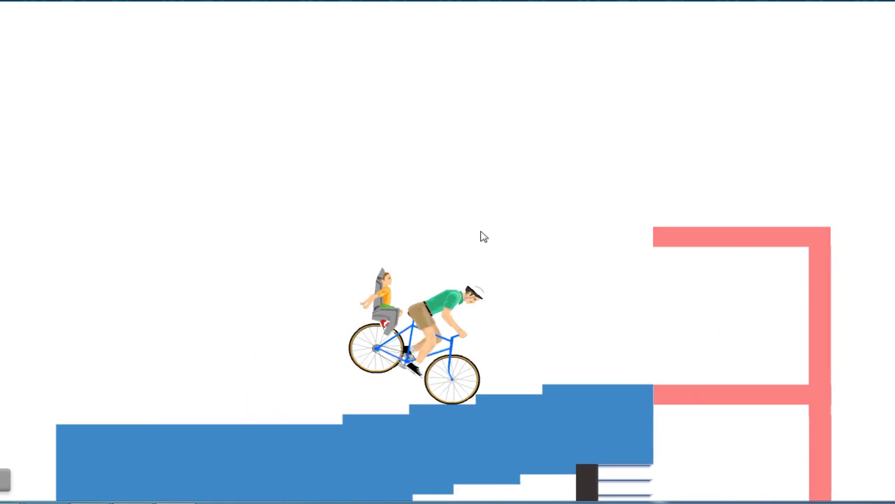
key("Up")
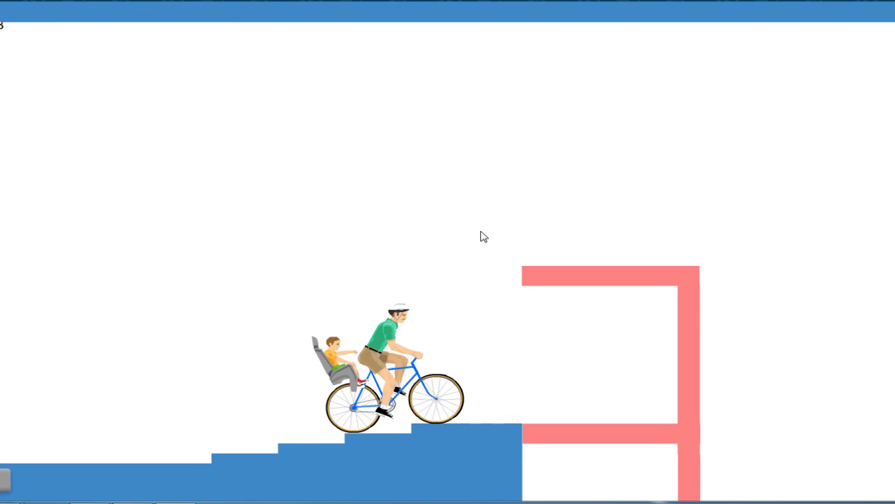
key("Up")
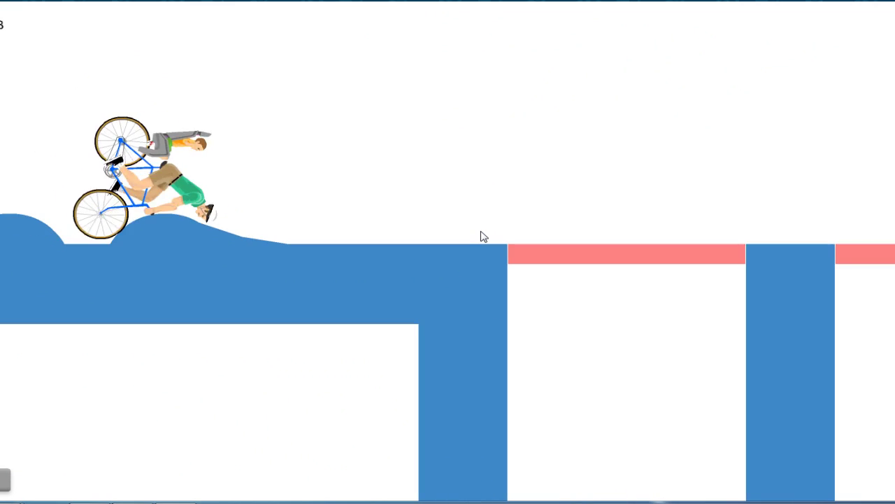
Cross the bumps, pink platforms and quarter pipe, then pause at the finish
key("Up")
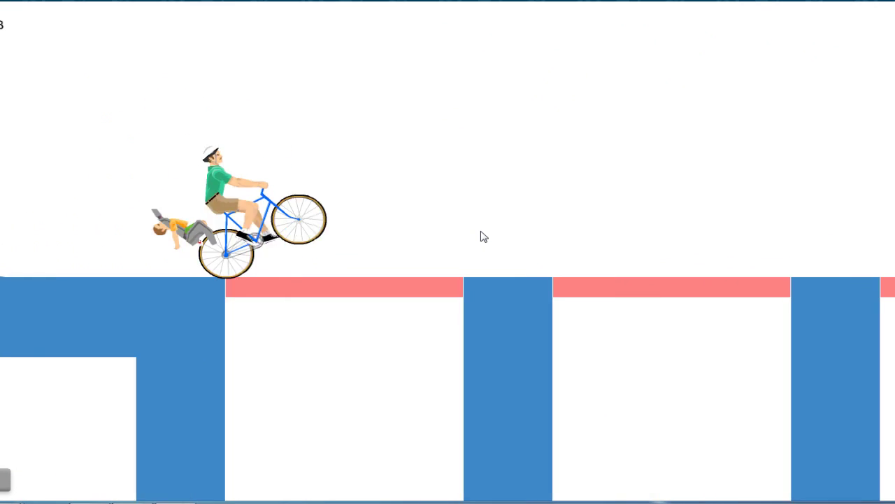
key("Up")
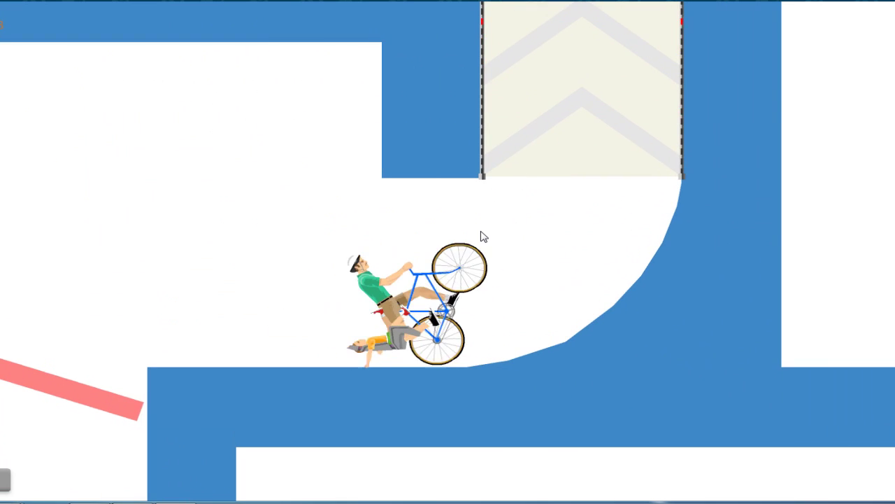
key("Up")
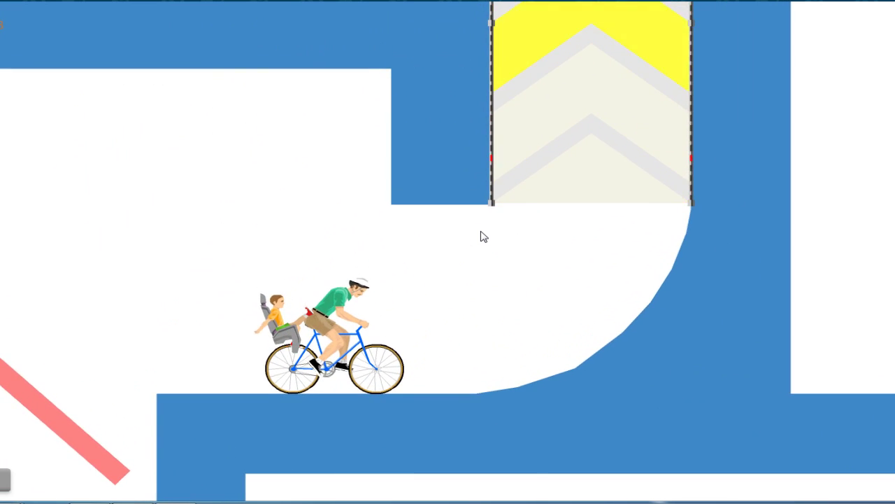
key("Down")
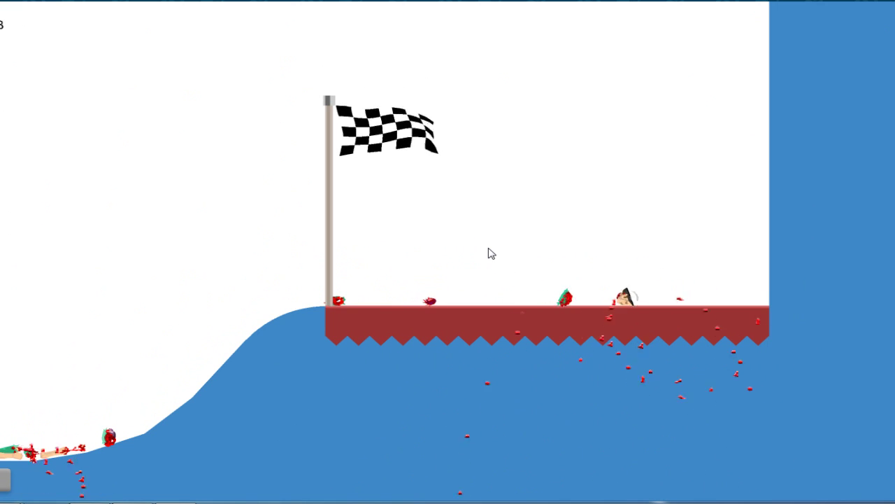
key("Return")
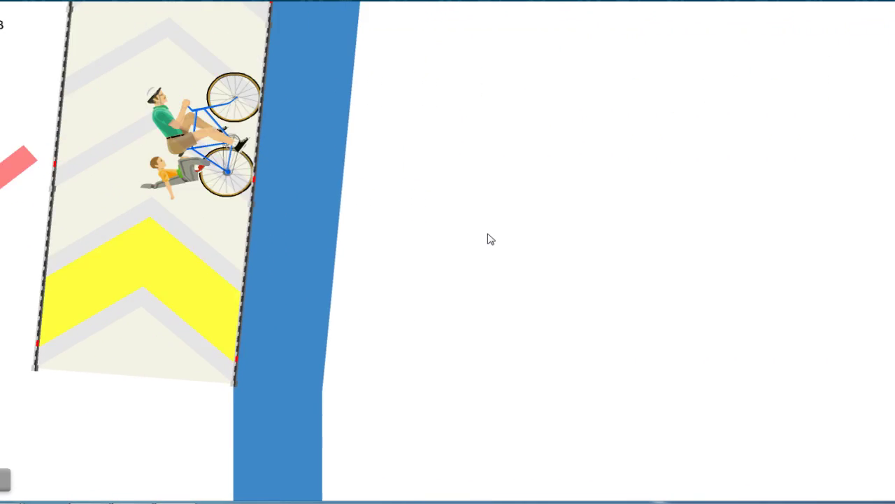
Ride off the booster and over the blue steps and bumps, then restart after crashing
key("Return")
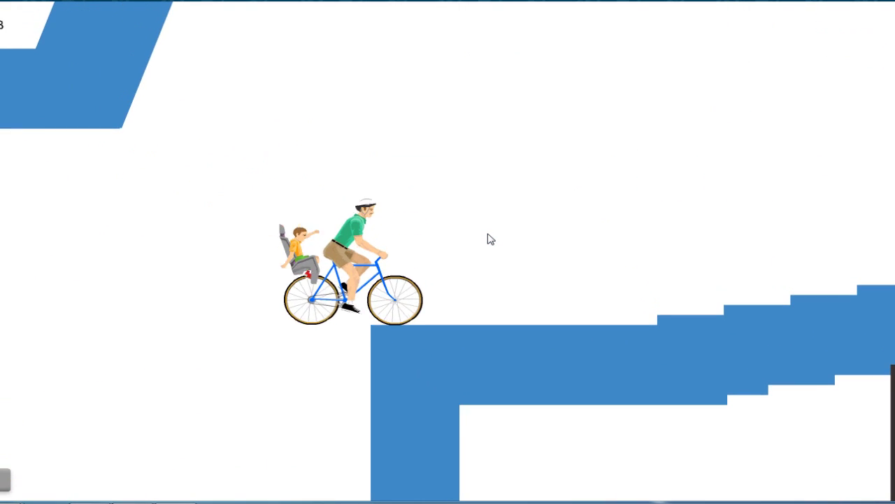
key("Up")
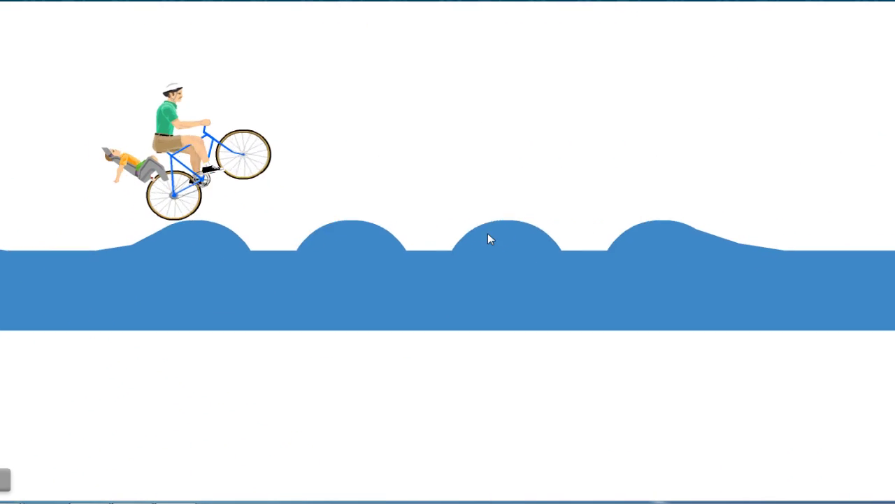
key("Up")
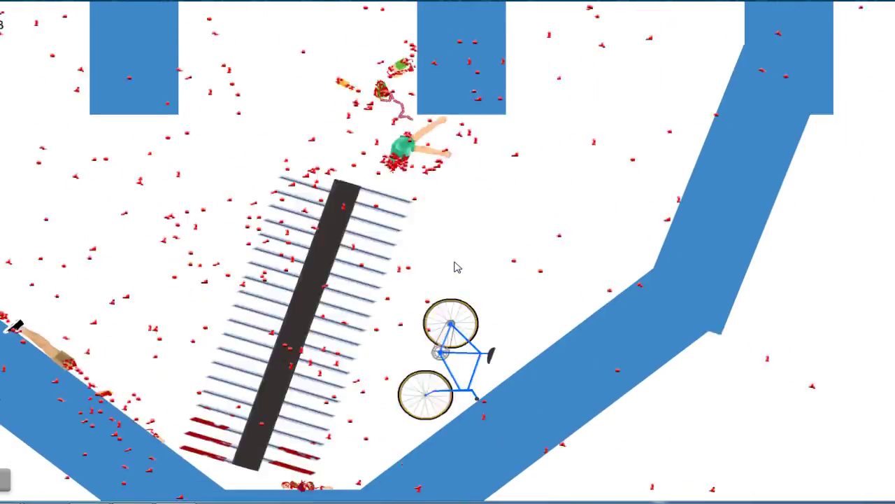
key("Escape")
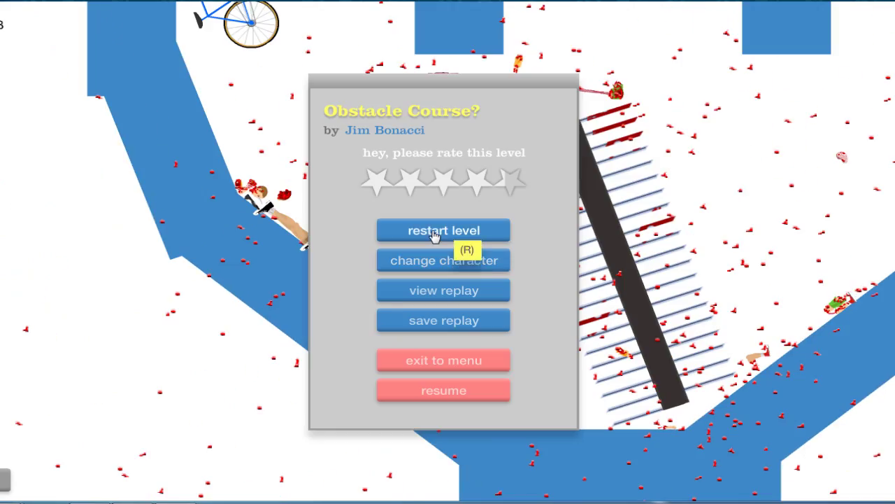
left_click(433, 232)
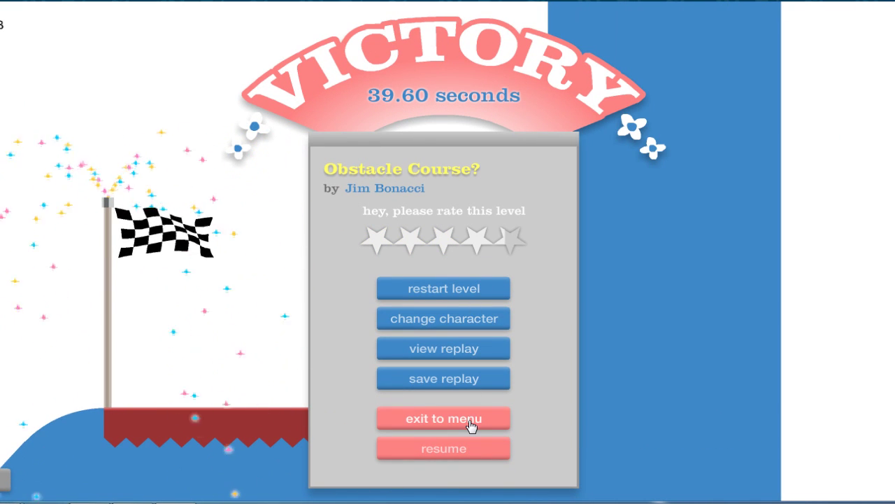
Exit the victory screen to the Featured Levels list showing Obstacle Course? details
left_click(470, 426)
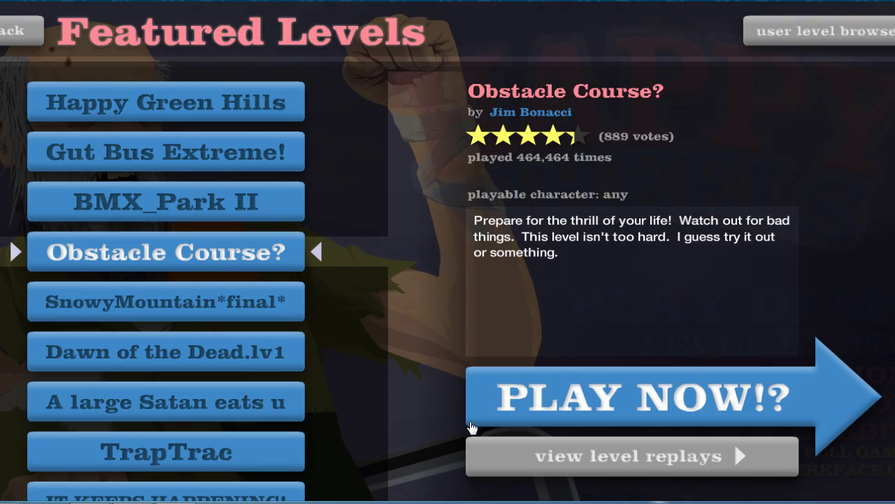